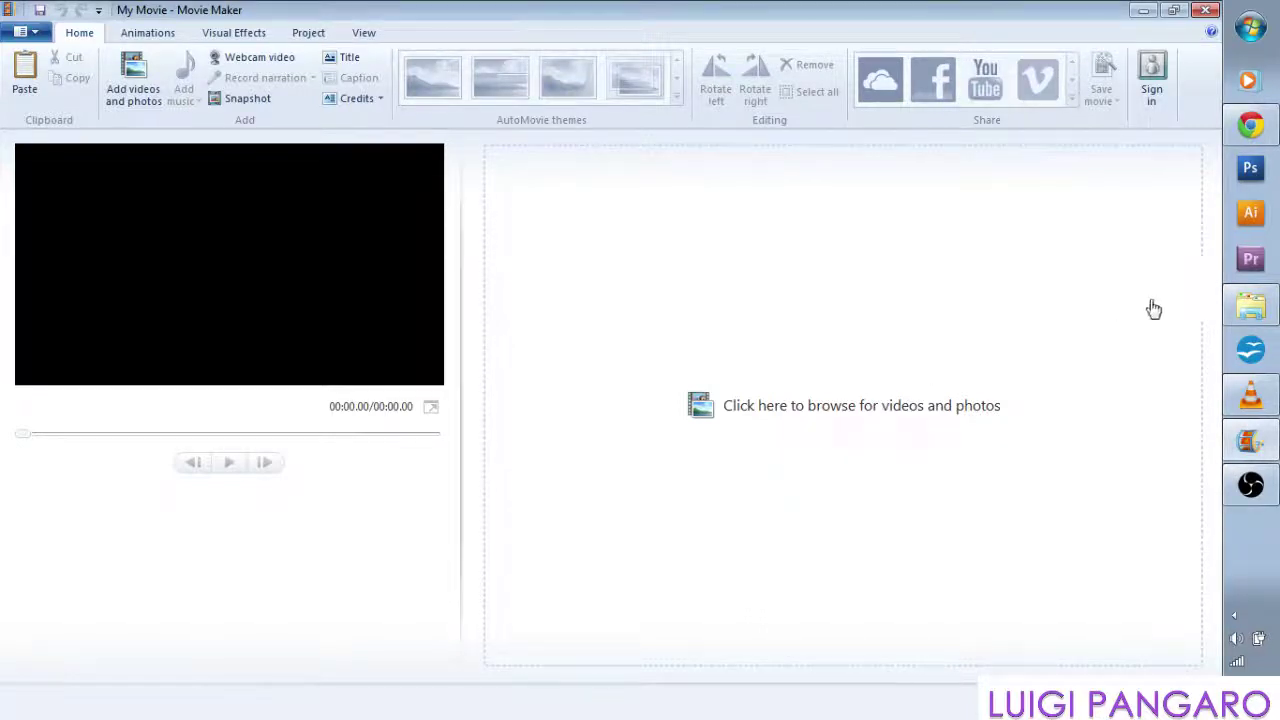
Add the City Night (16) video from the City Night folder to the empty storyboard.
left_click(1250, 311)
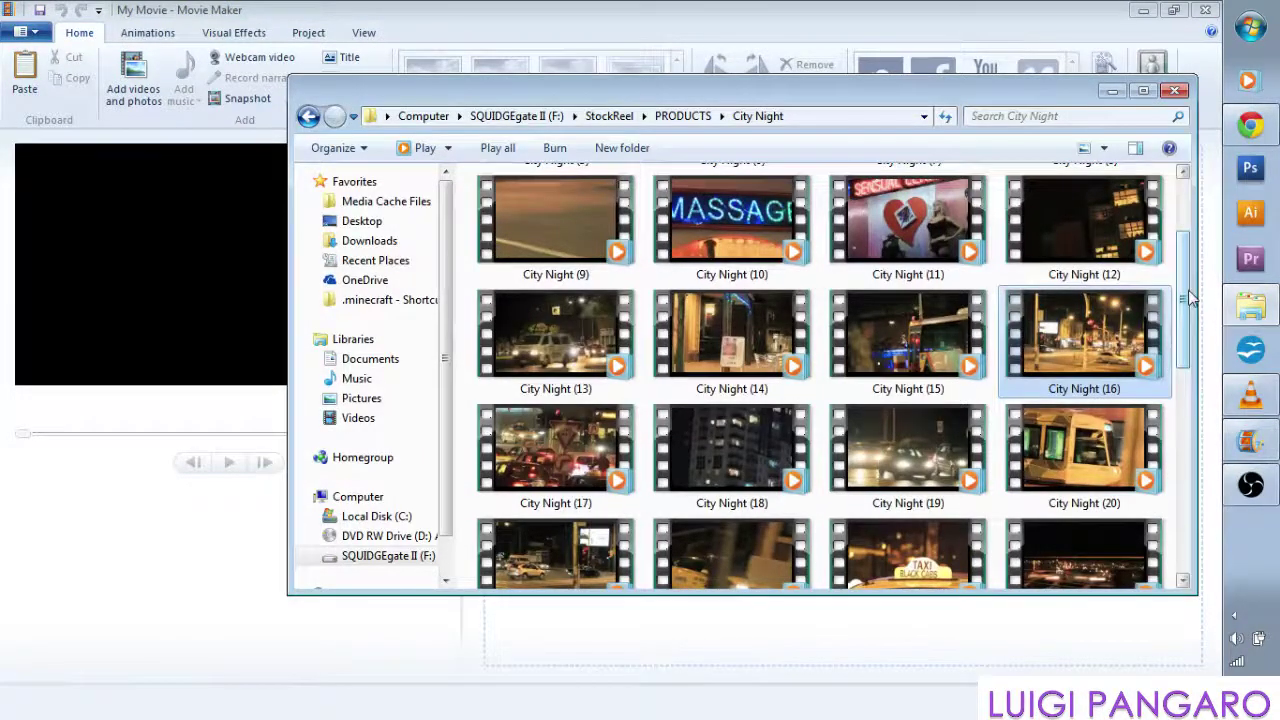
scroll(1190, 300, "down", 1)
scroll(1190, 302, "up", 1)
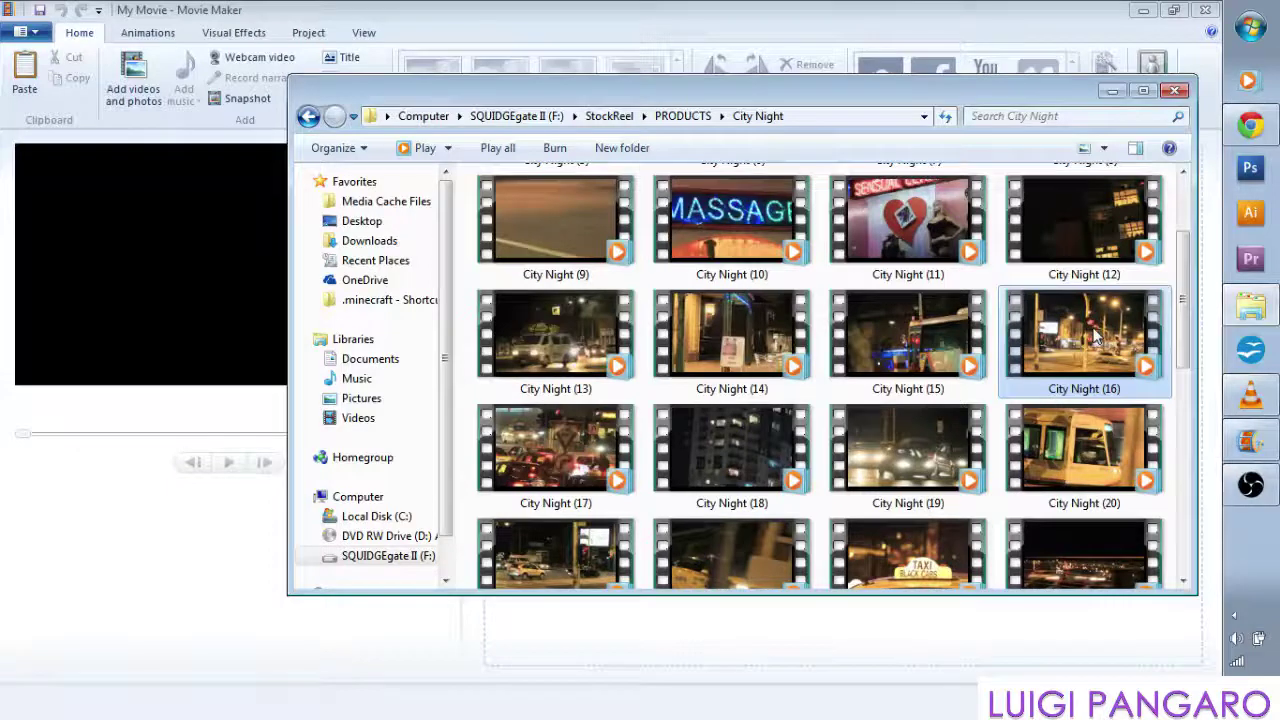
left_click_drag(1095, 338, 765, 657)
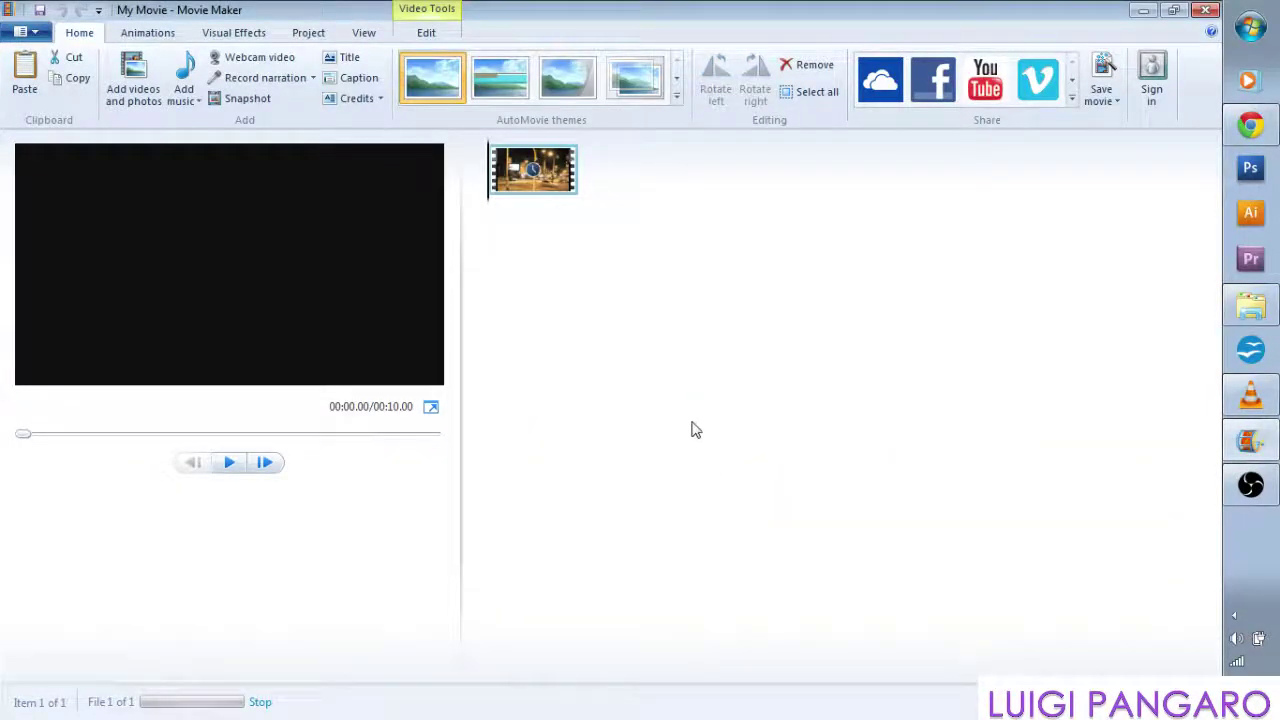
Play the added clip through and replay part of it from the beginning to preview it.
double_click(565, 173)
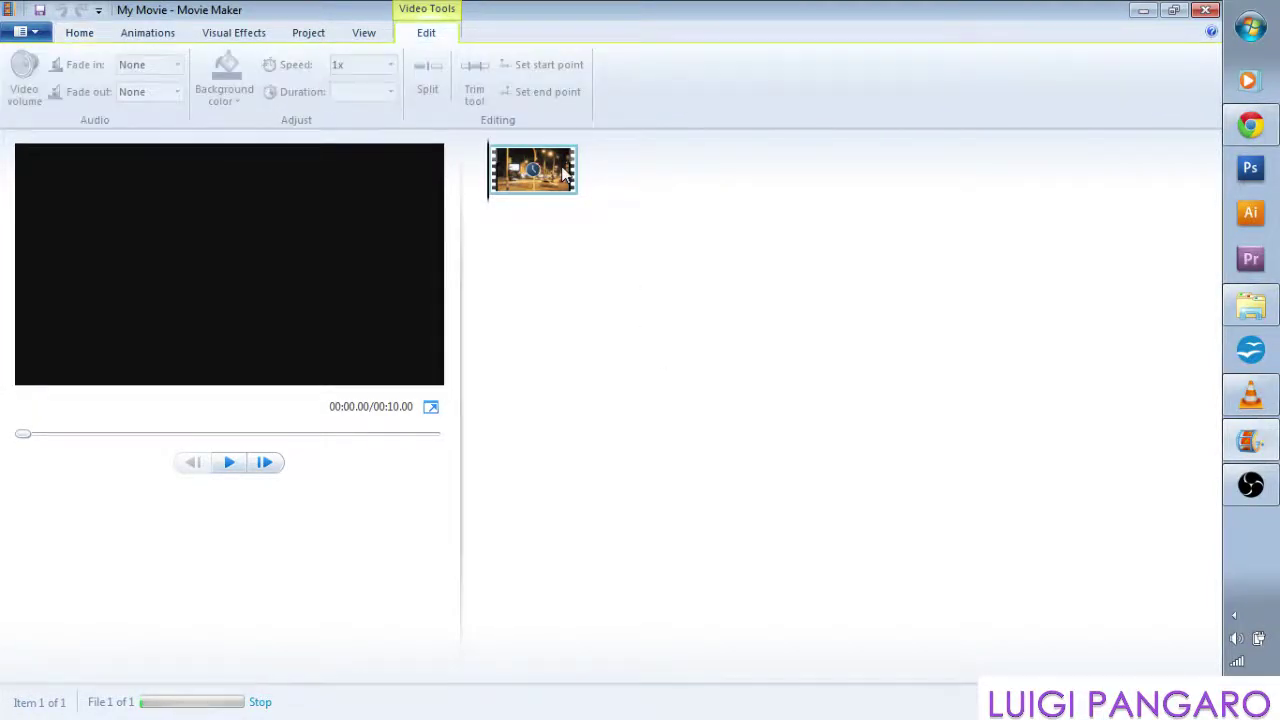
left_click(84, 36)
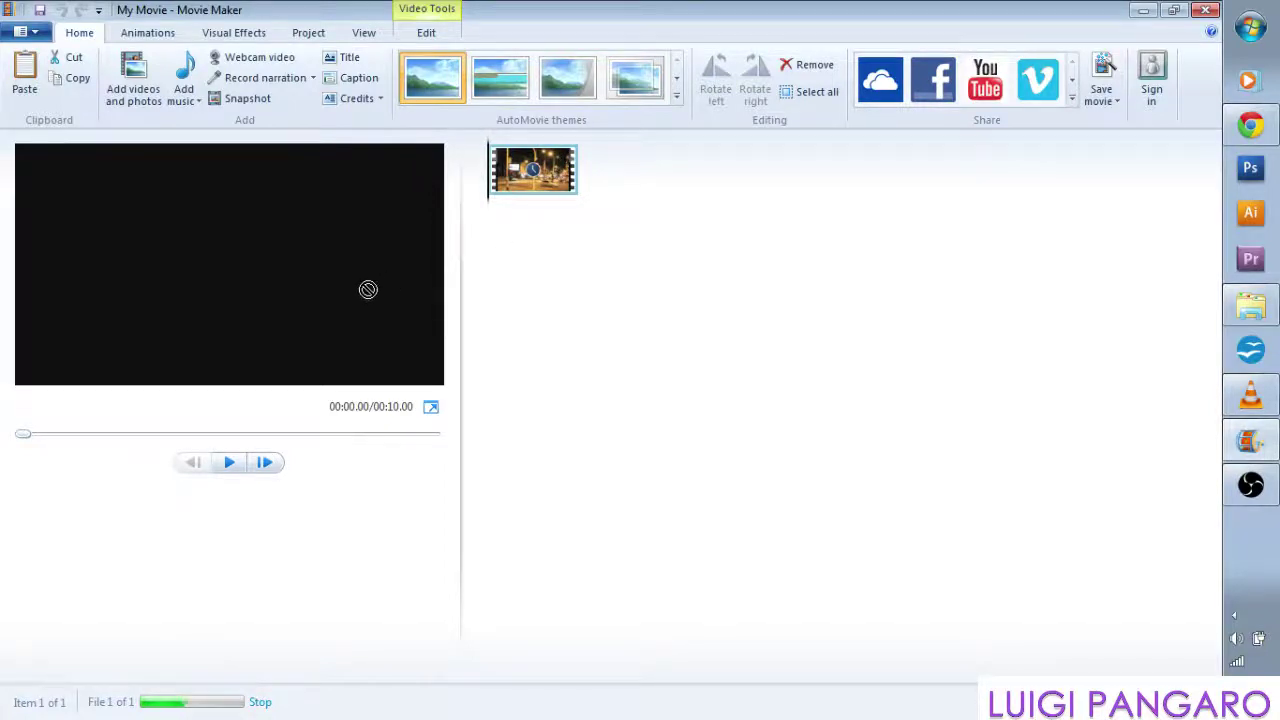
left_click(230, 463)
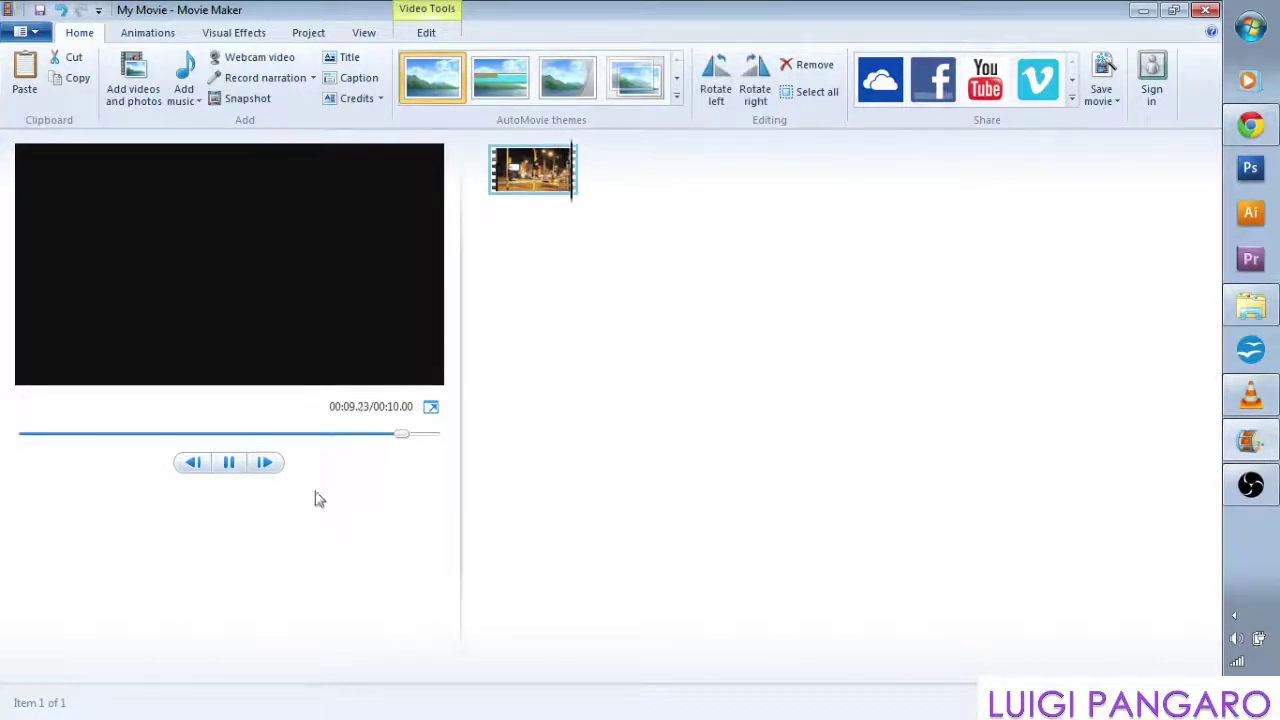
left_click(27, 437)
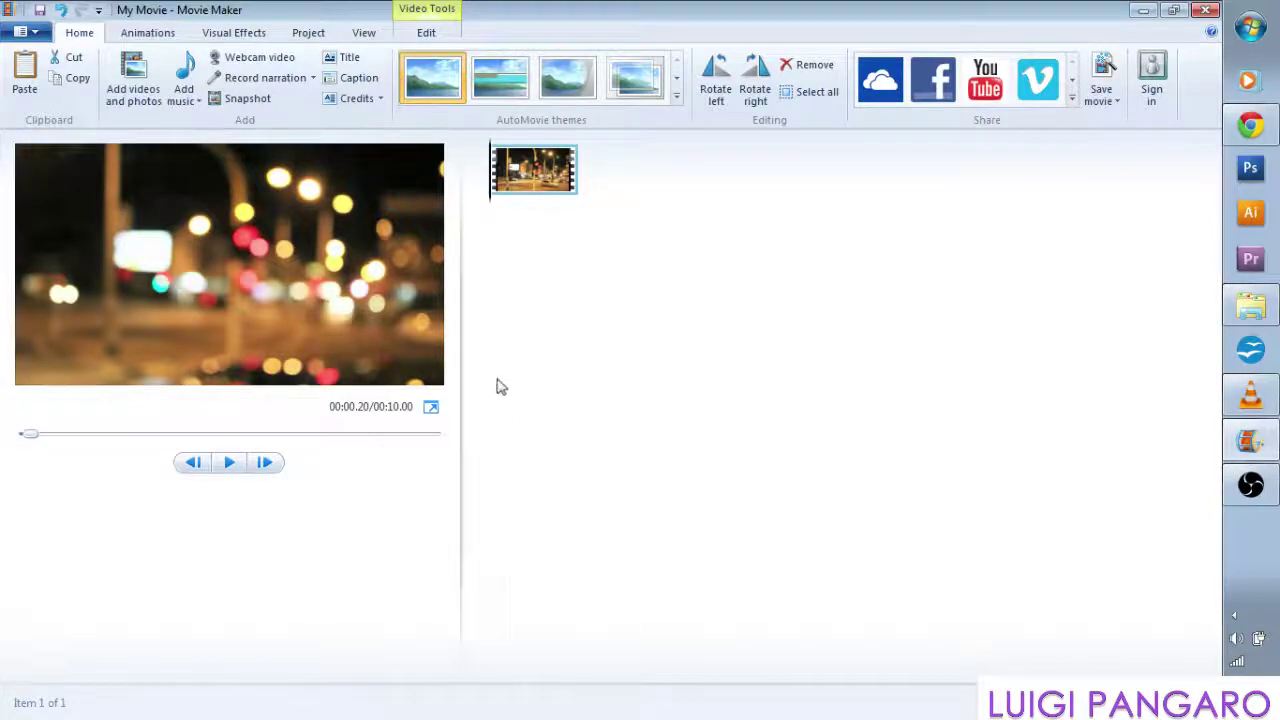
double_click(533, 170)
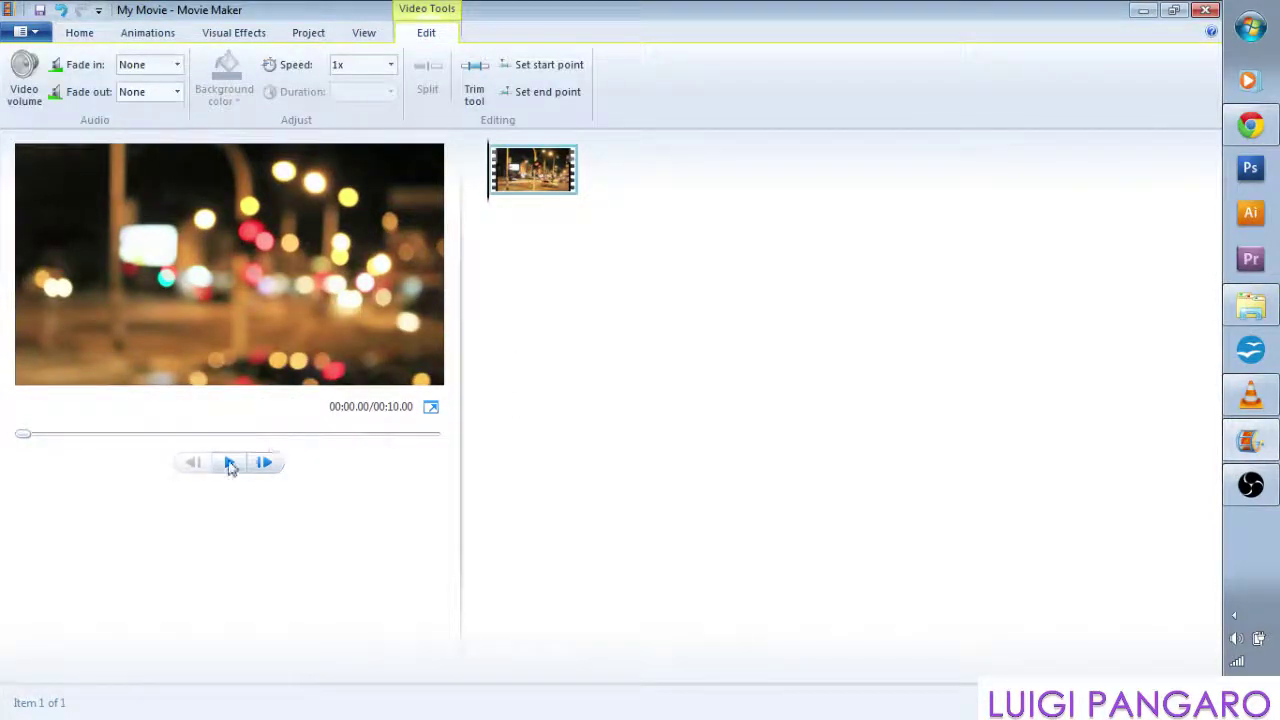
left_click(230, 463)
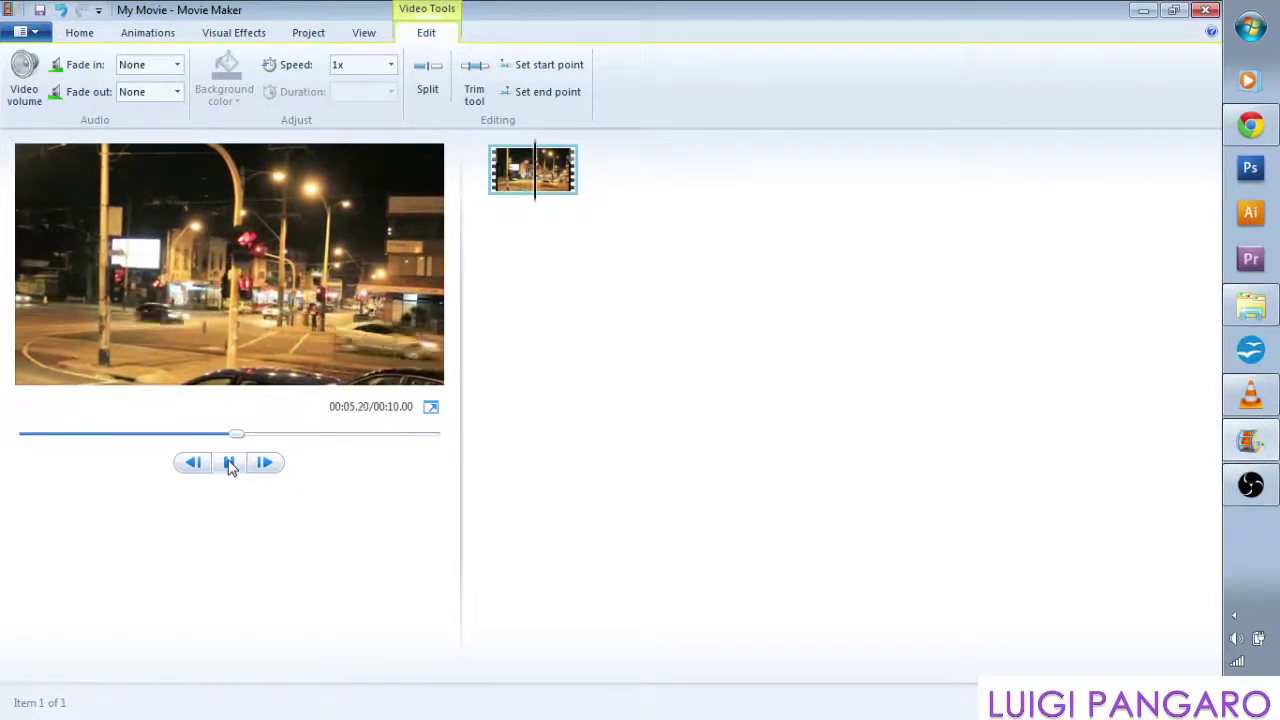
left_click(229, 463)
Place the playhead at about 5.30 seconds in the video clip.
left_click(95, 36)
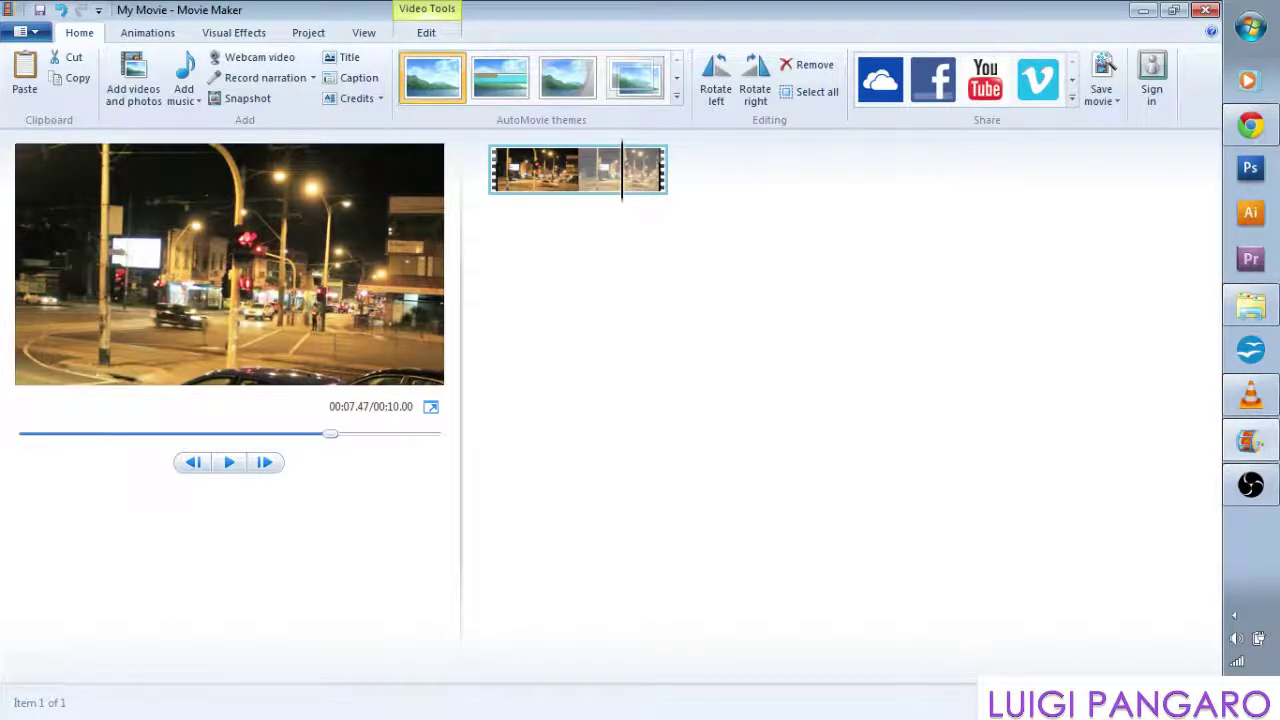
left_click(1207, 703)
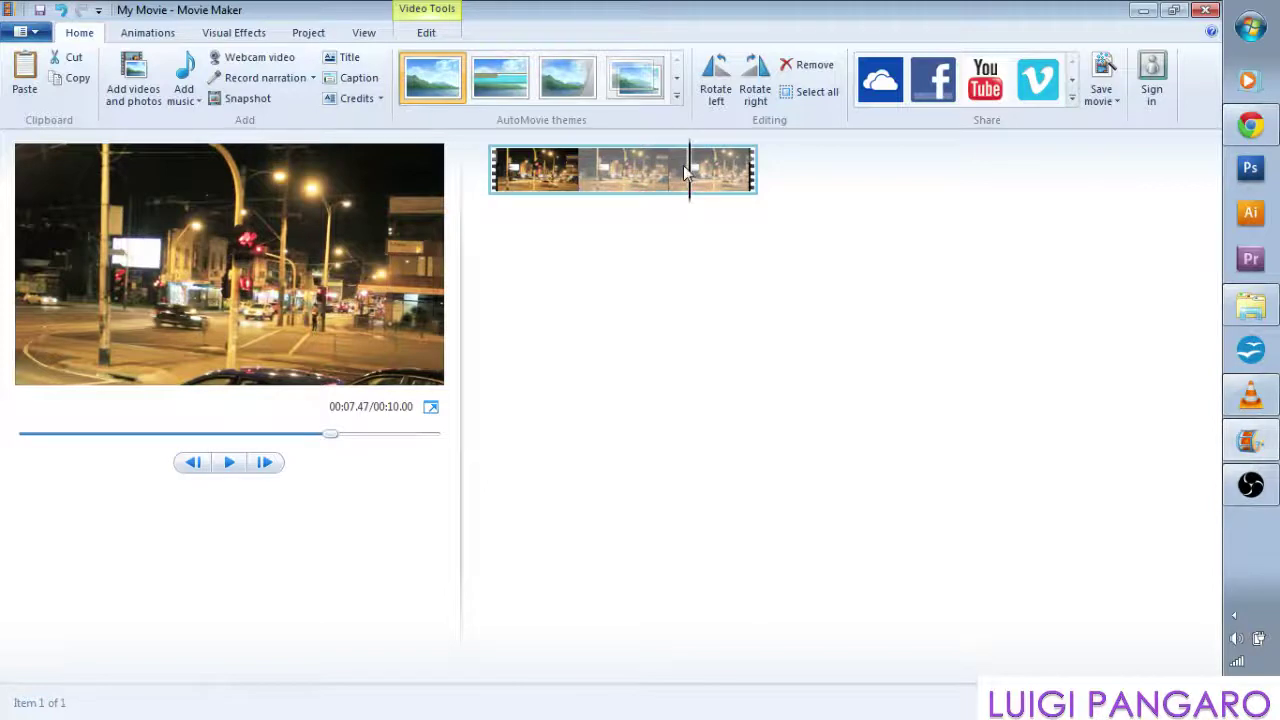
left_click_drag(690, 203, 761, 191)
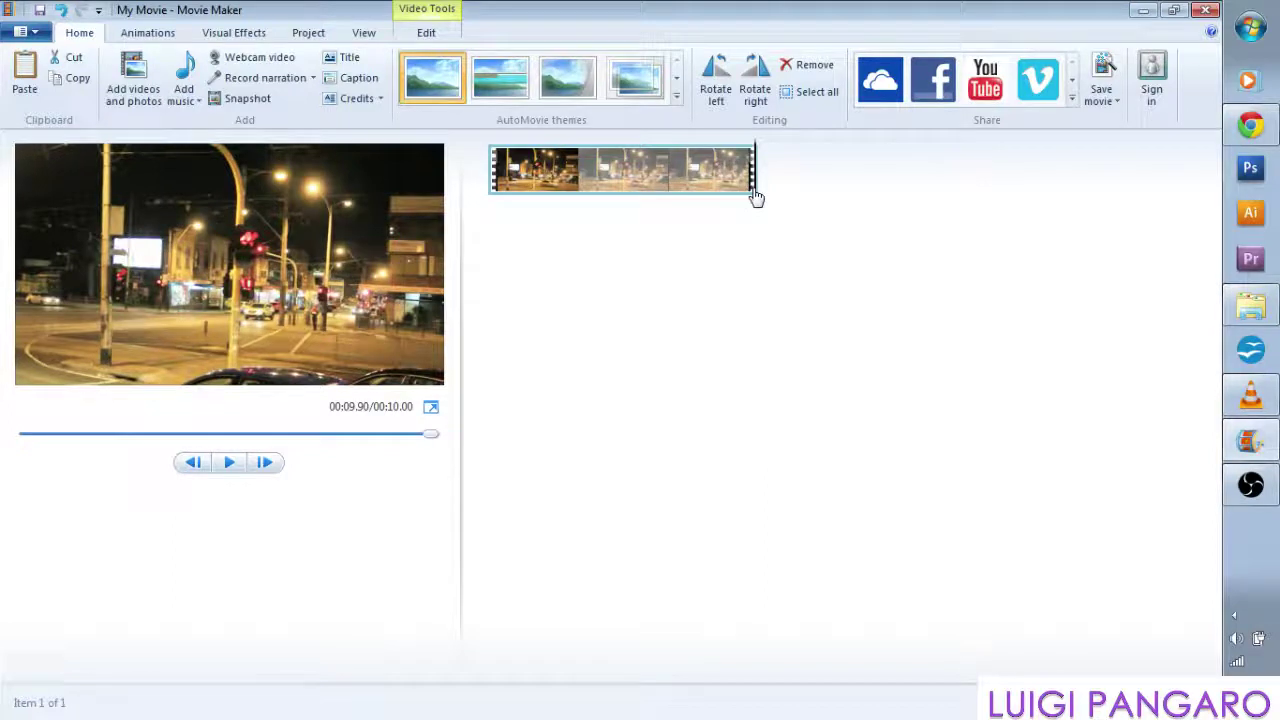
left_click_drag(758, 195, 625, 192)
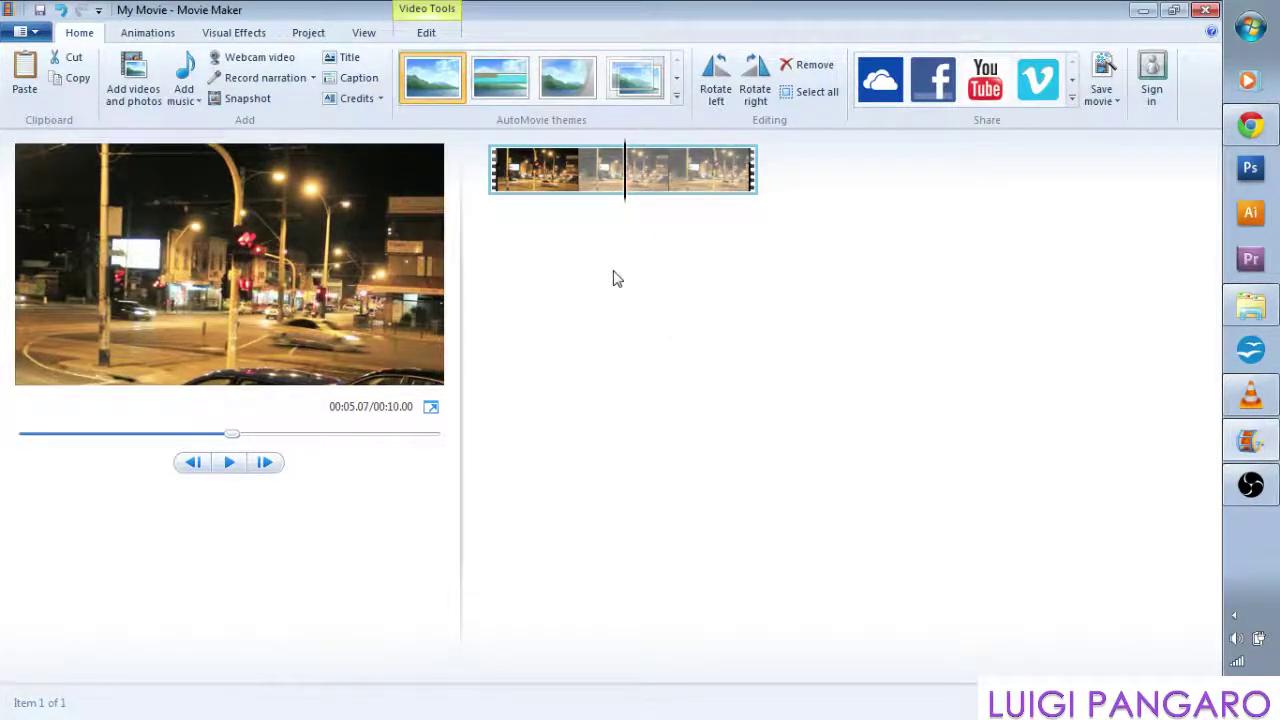
mouse_move(628, 195)
left_mouse_down()
mouse_move(487, 190)
mouse_move(626, 200)
left_mouse_up()
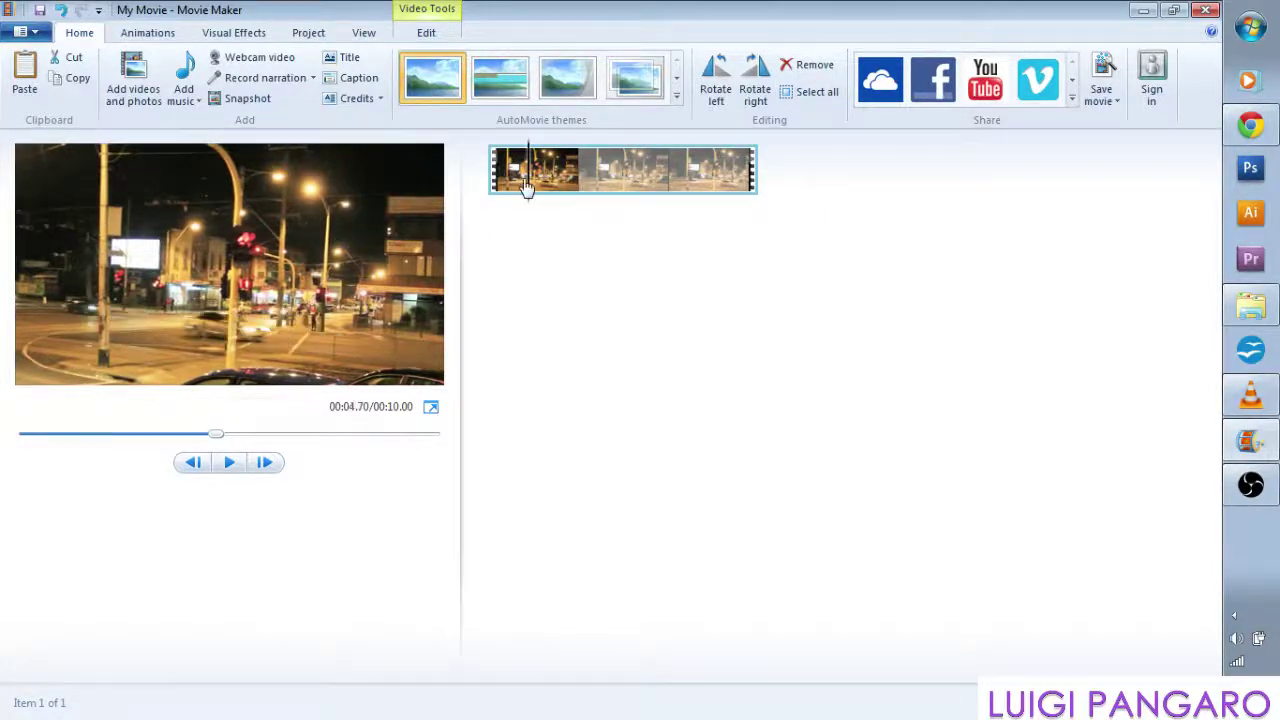
left_click(486, 190)
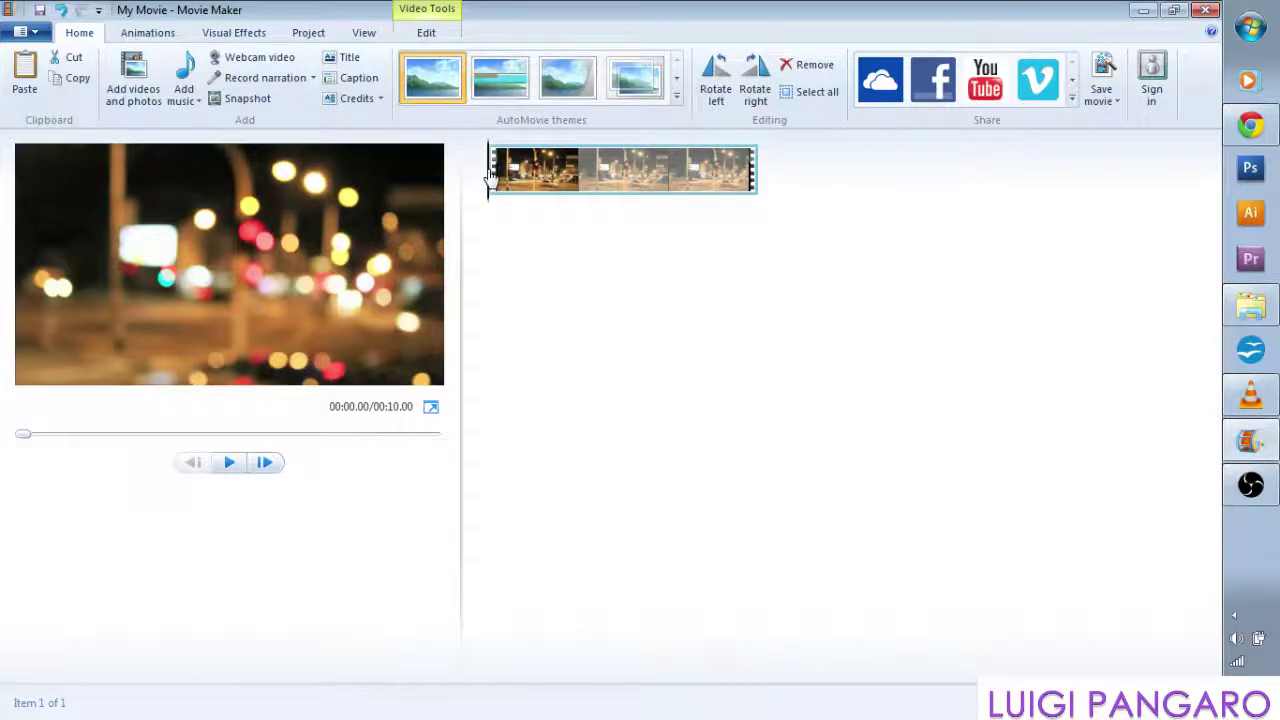
left_click_drag(490, 170, 632, 185)
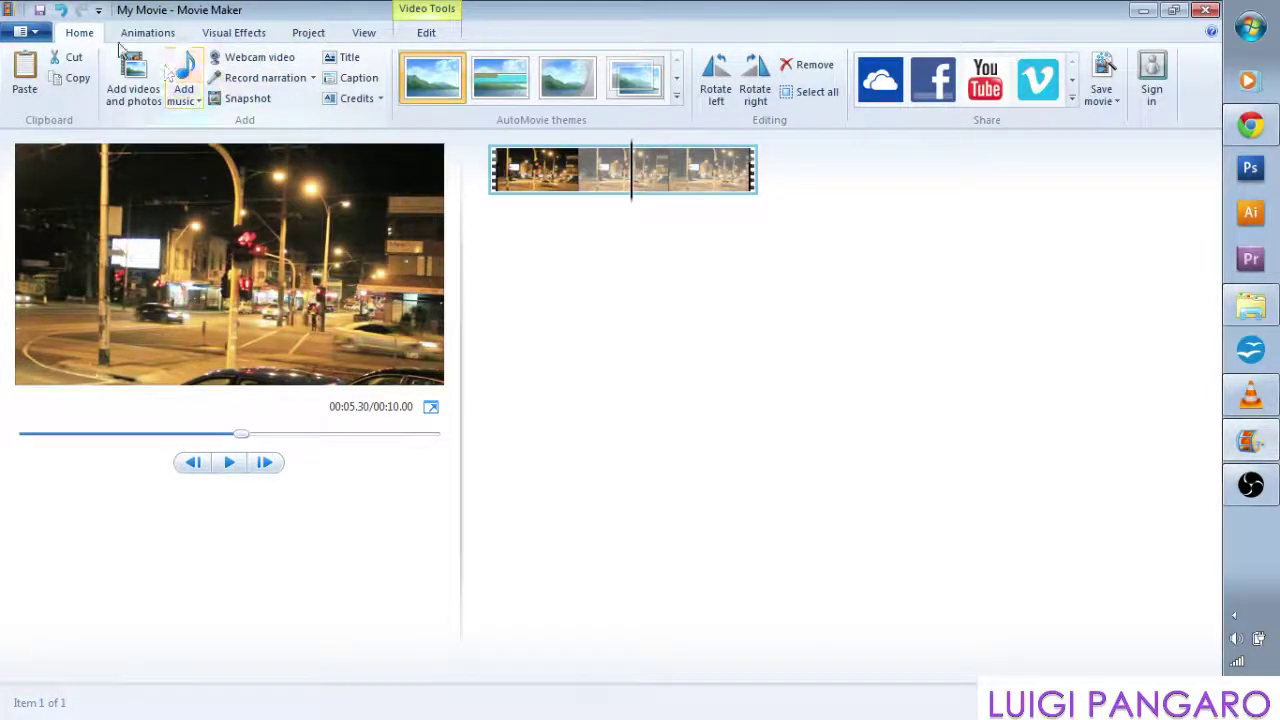
Add the music track Babylon from the My Music folder at the current point and play the movie from there.
left_click(199, 108)
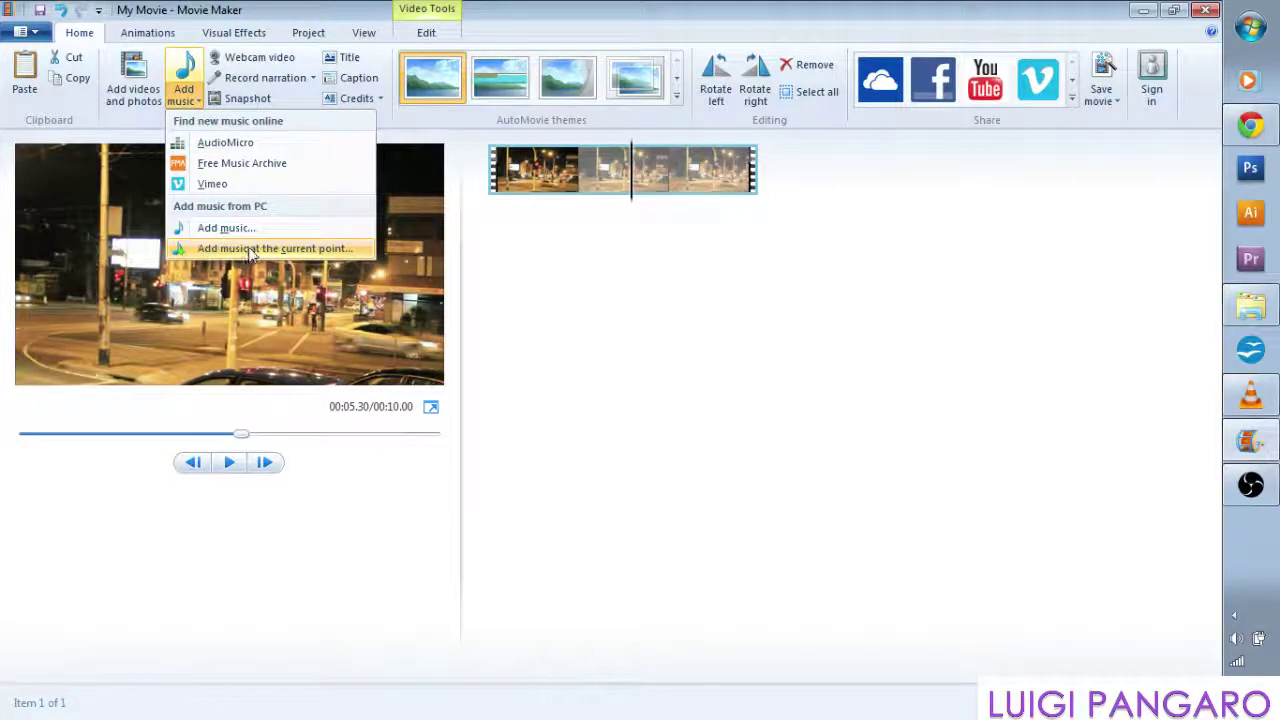
left_click(251, 255)
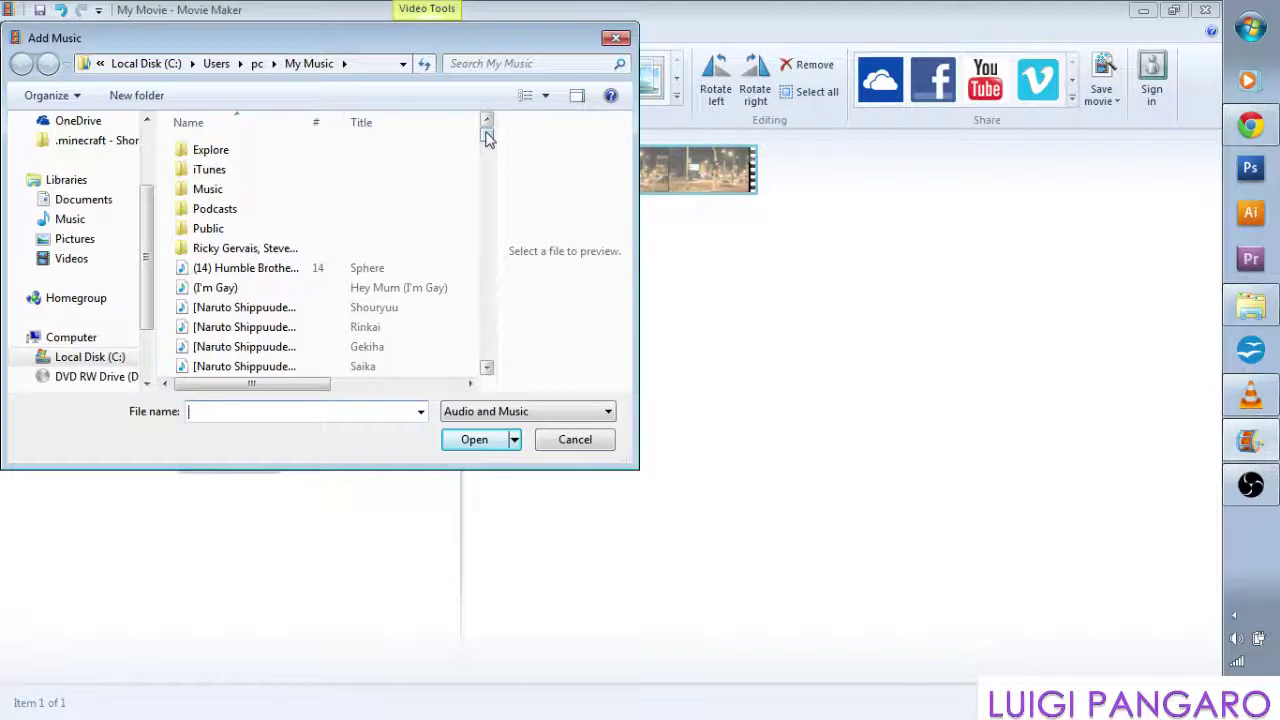
left_click_drag(487, 137, 487, 175)
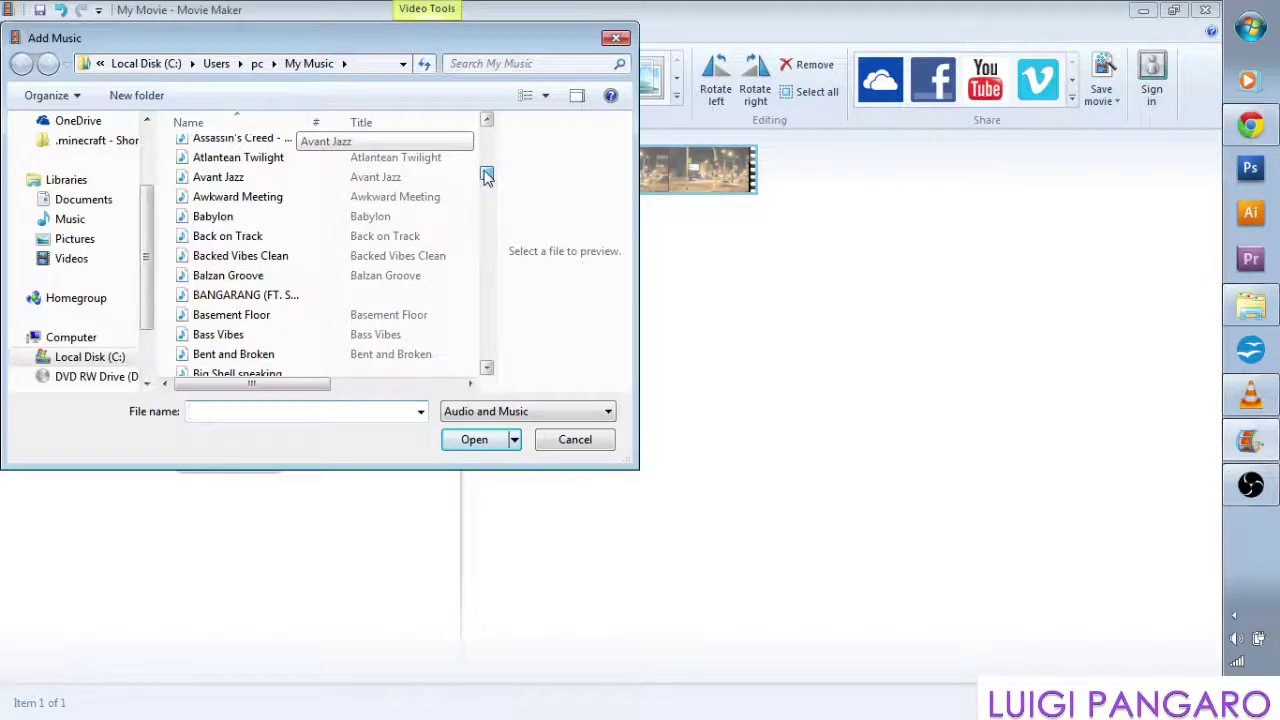
double_click(212, 217)
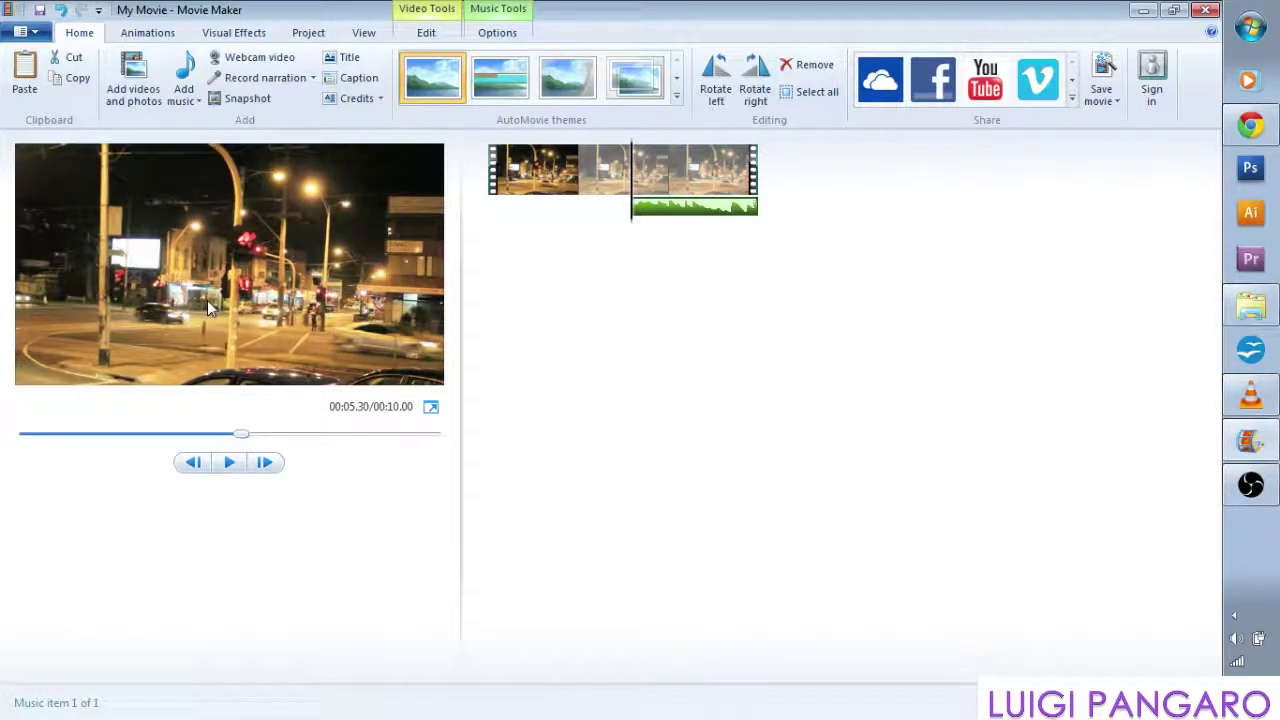
left_click(228, 462)
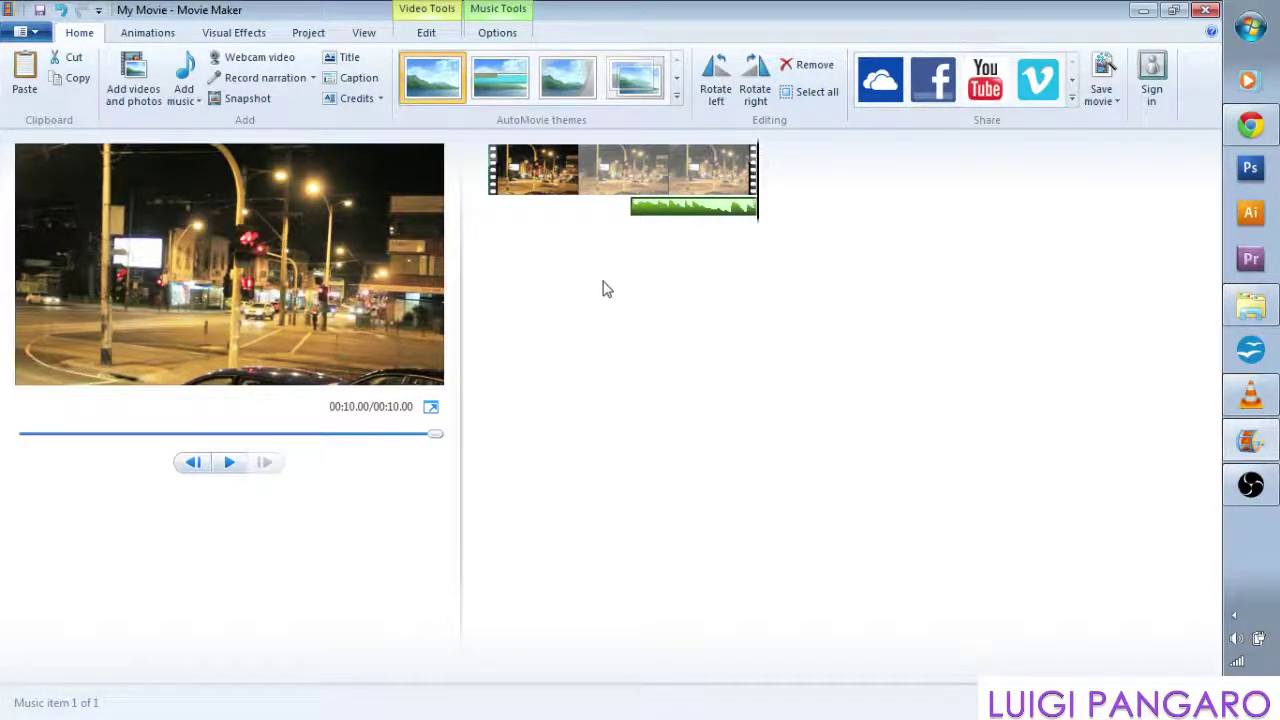
Try low and high volume levels for the music track, settle well below the midpoint, and play it back.
left_click(660, 214)
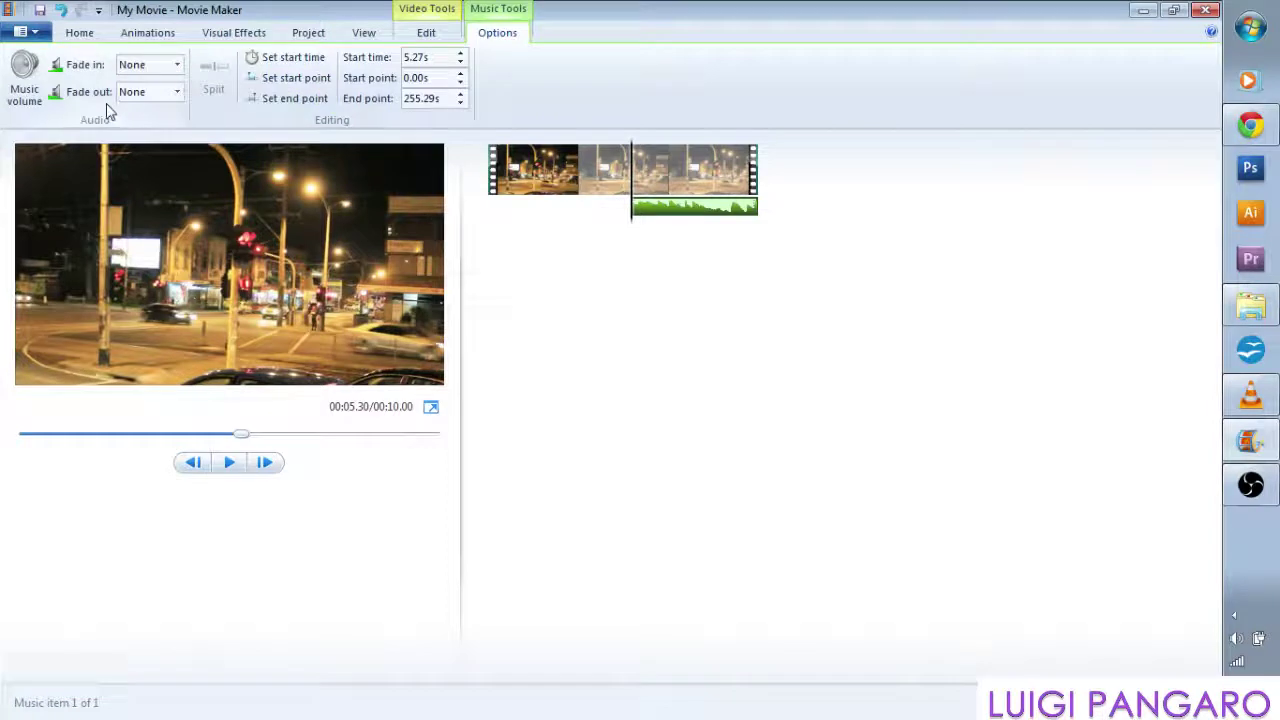
left_click(27, 70)
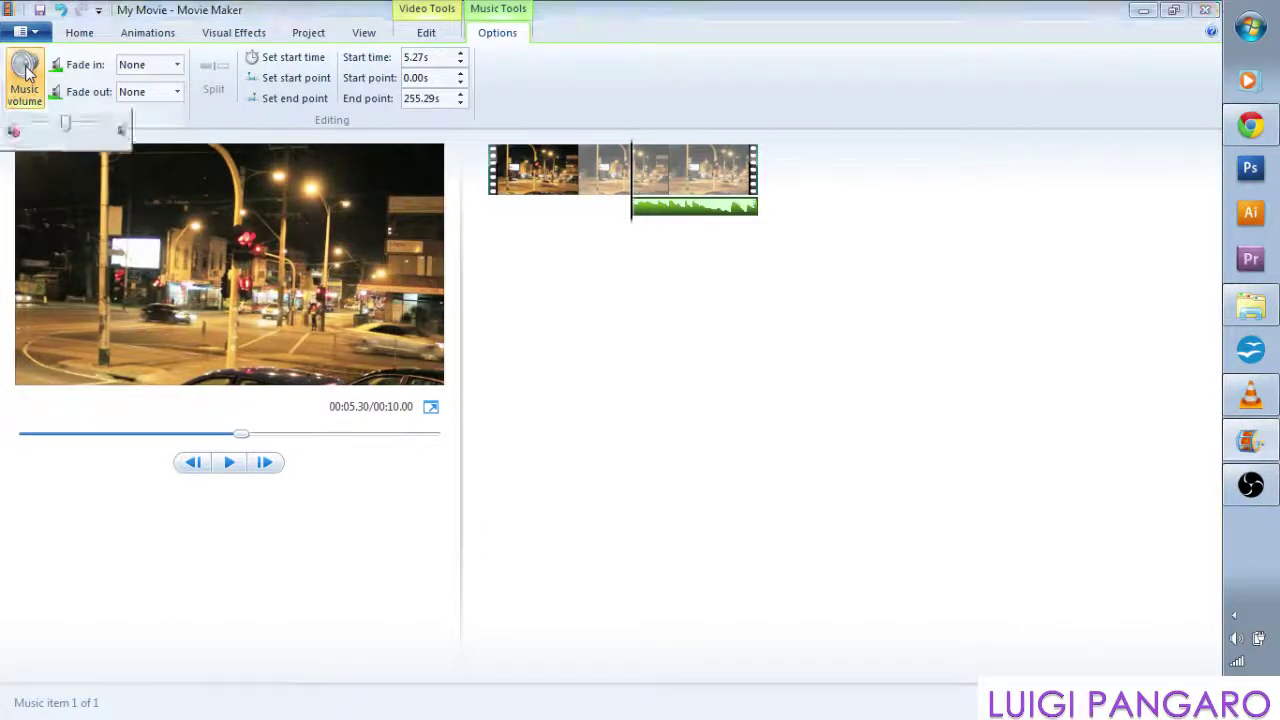
left_click(15, 130)
left_click_drag(66, 125, 32, 127)
left_click_drag(35, 126, 108, 125)
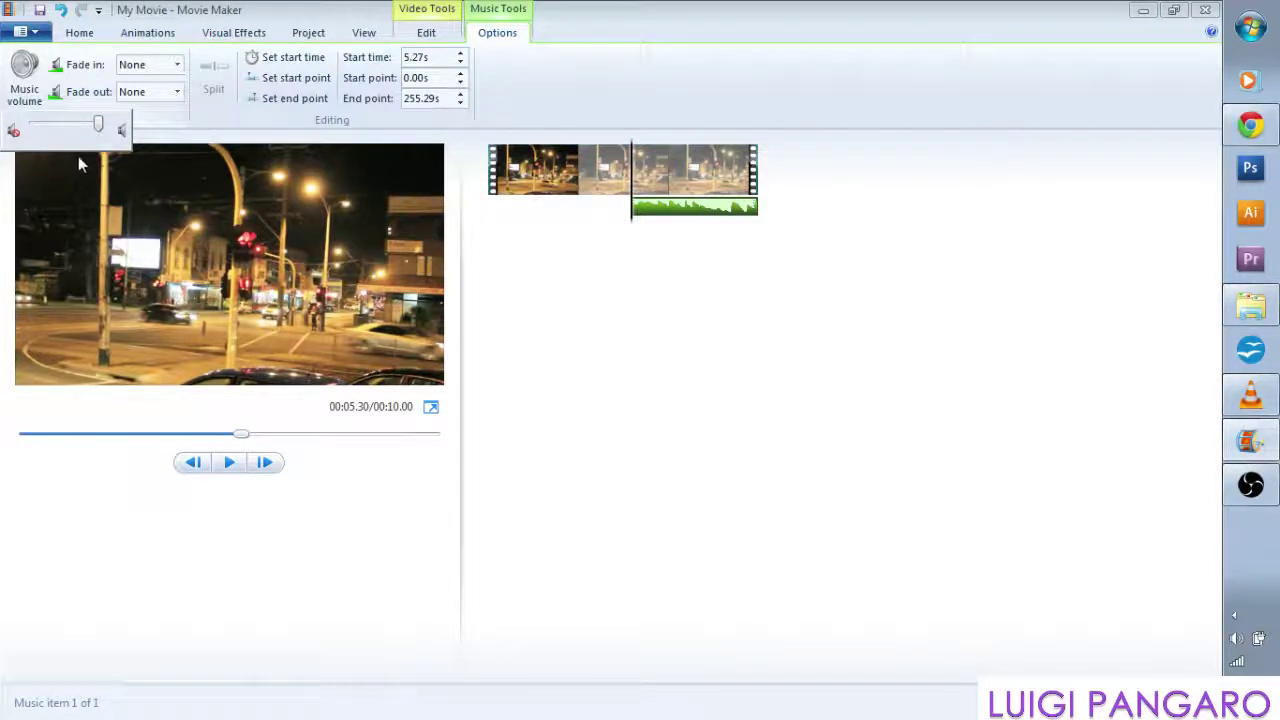
left_click_drag(96, 130, 43, 127)
left_click(115, 142)
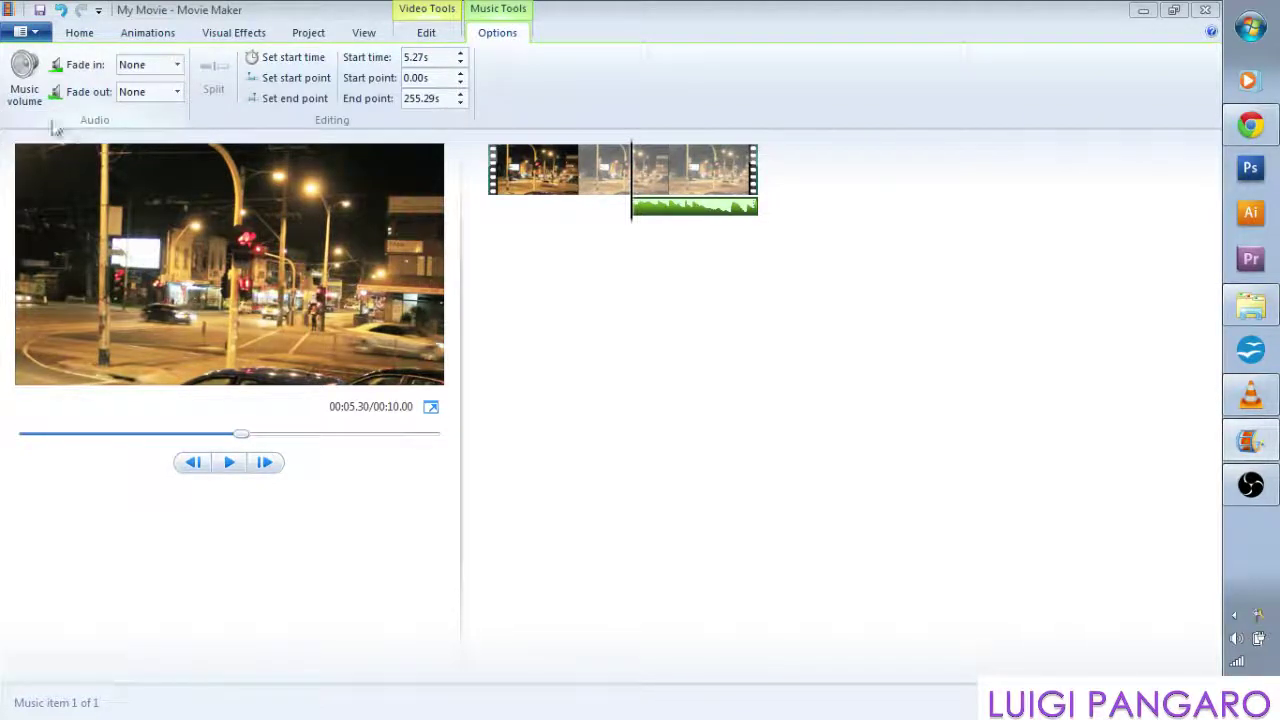
left_click(40, 100)
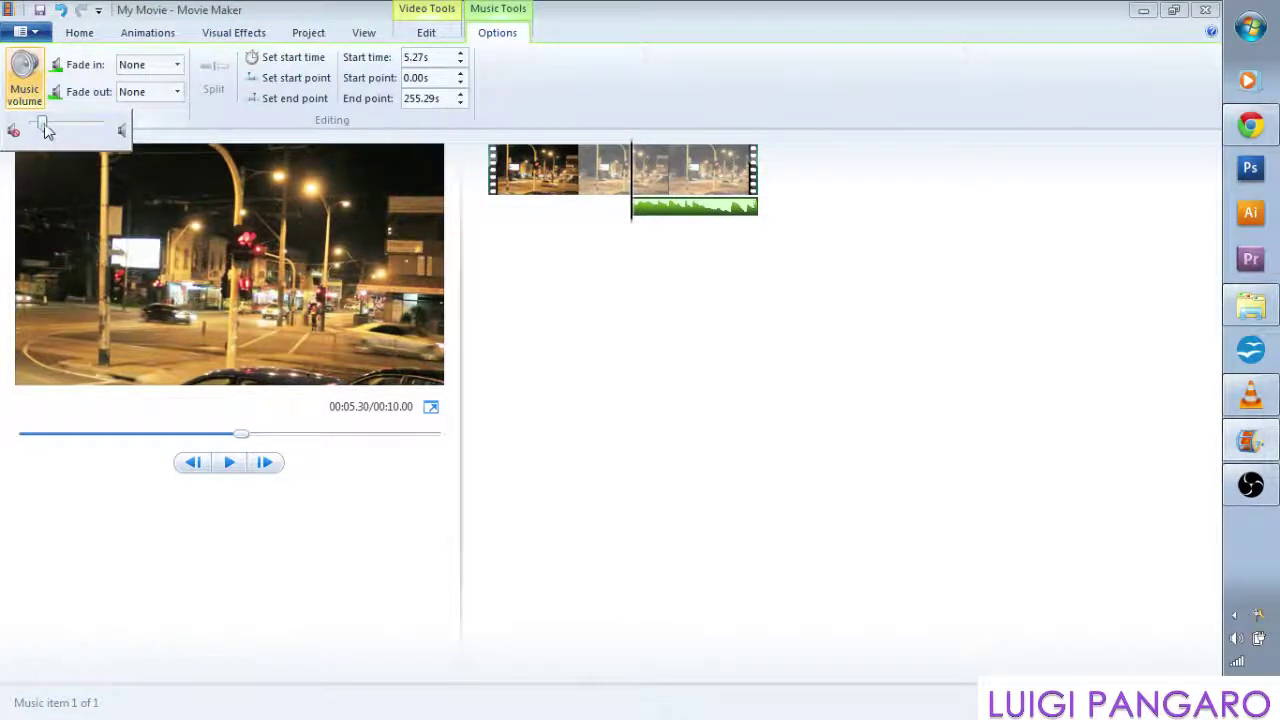
left_click(495, 263)
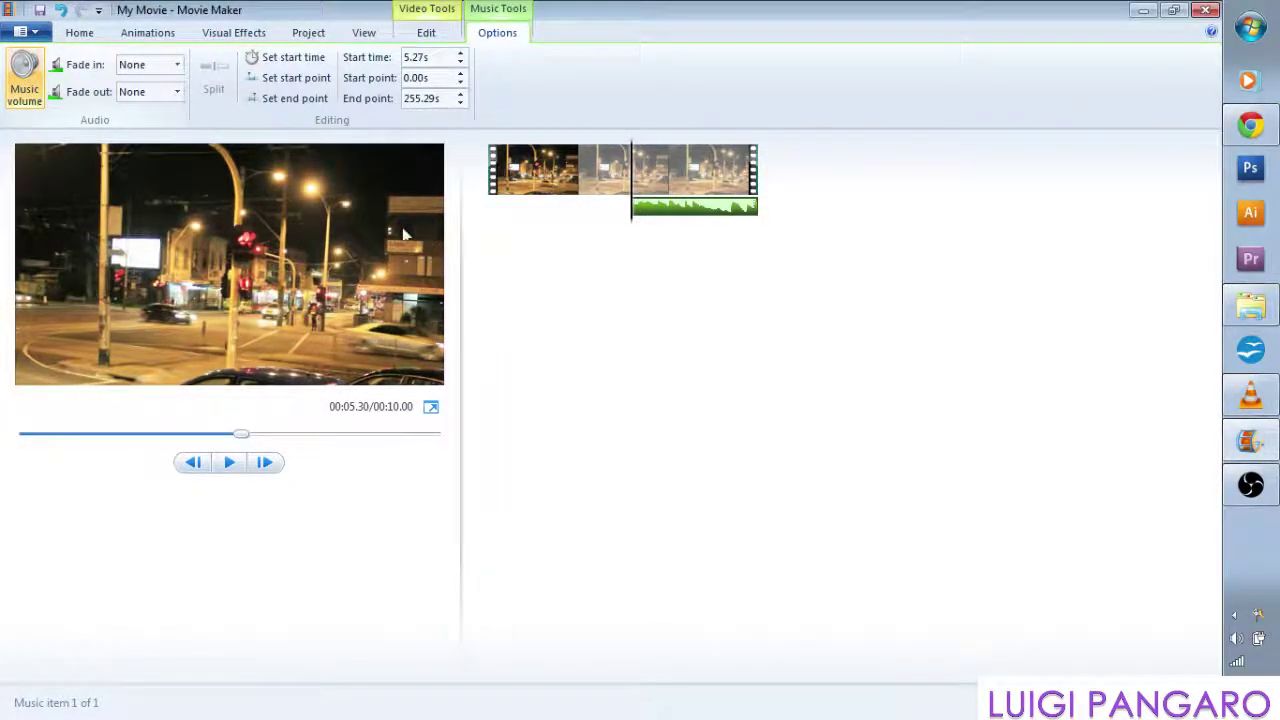
left_click(228, 463)
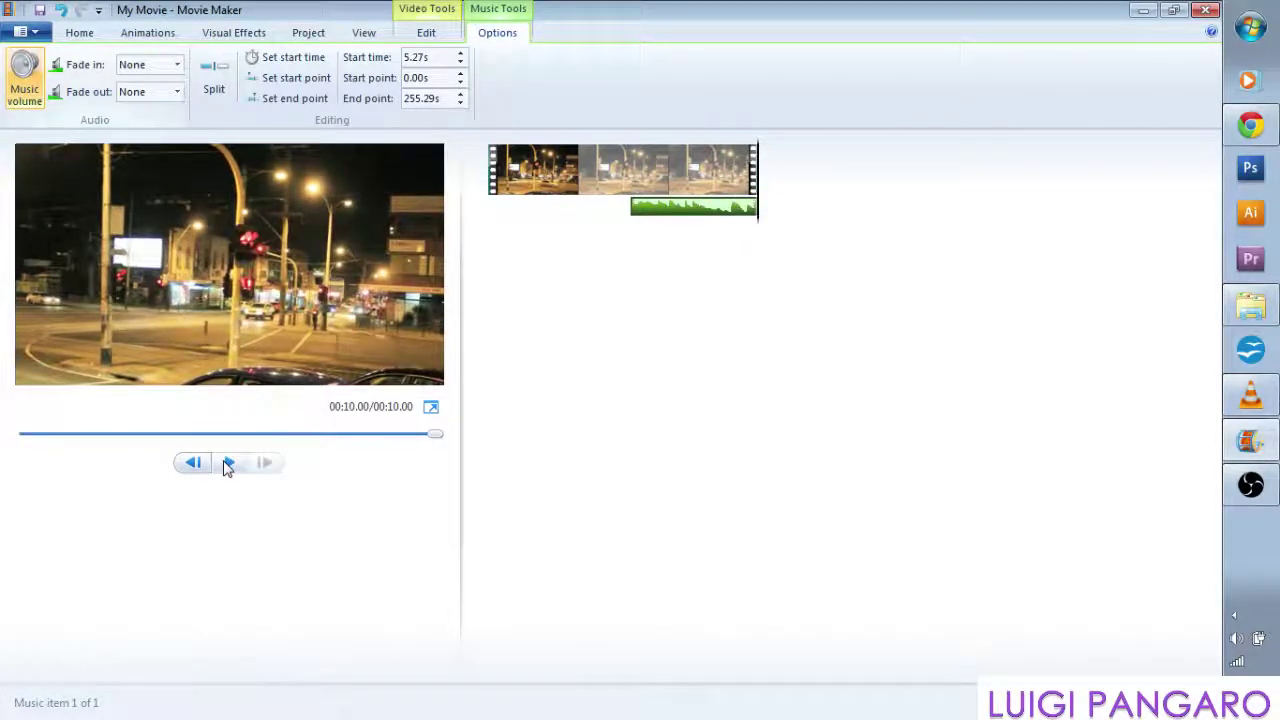
Readjust the music track's volume, finishing at a low level well under half.
left_click(703, 209)
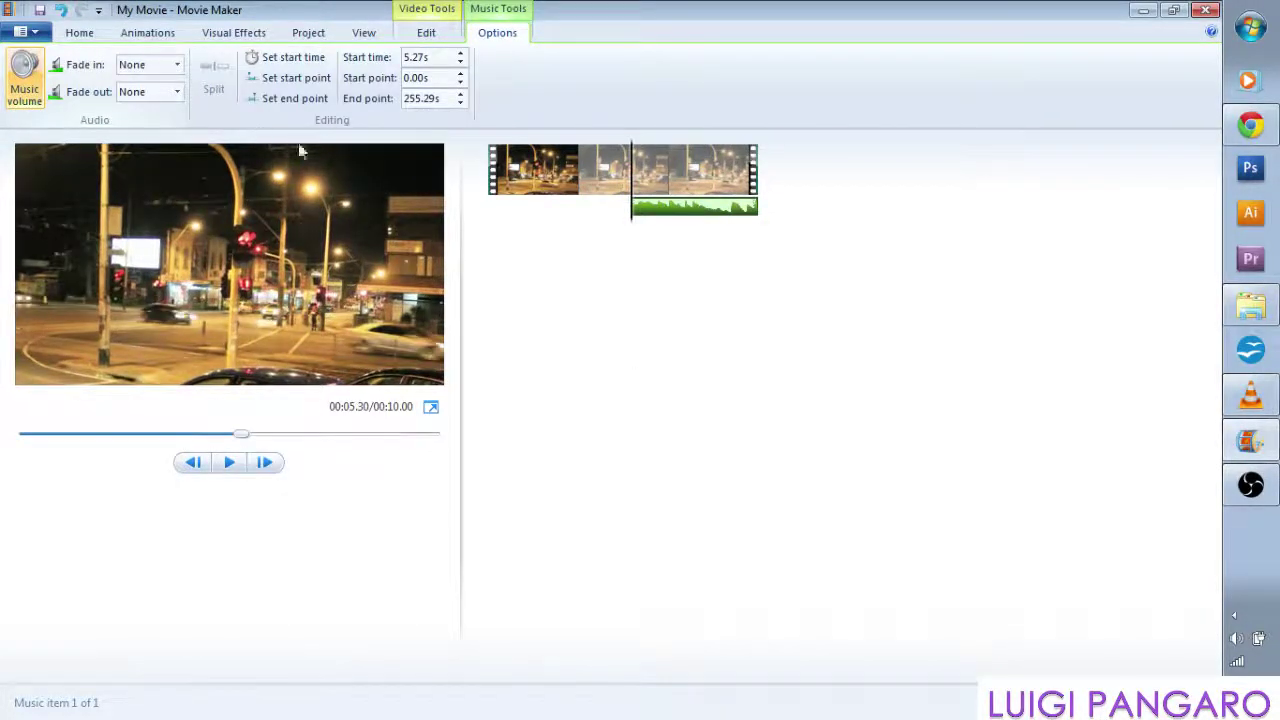
left_click(27, 75)
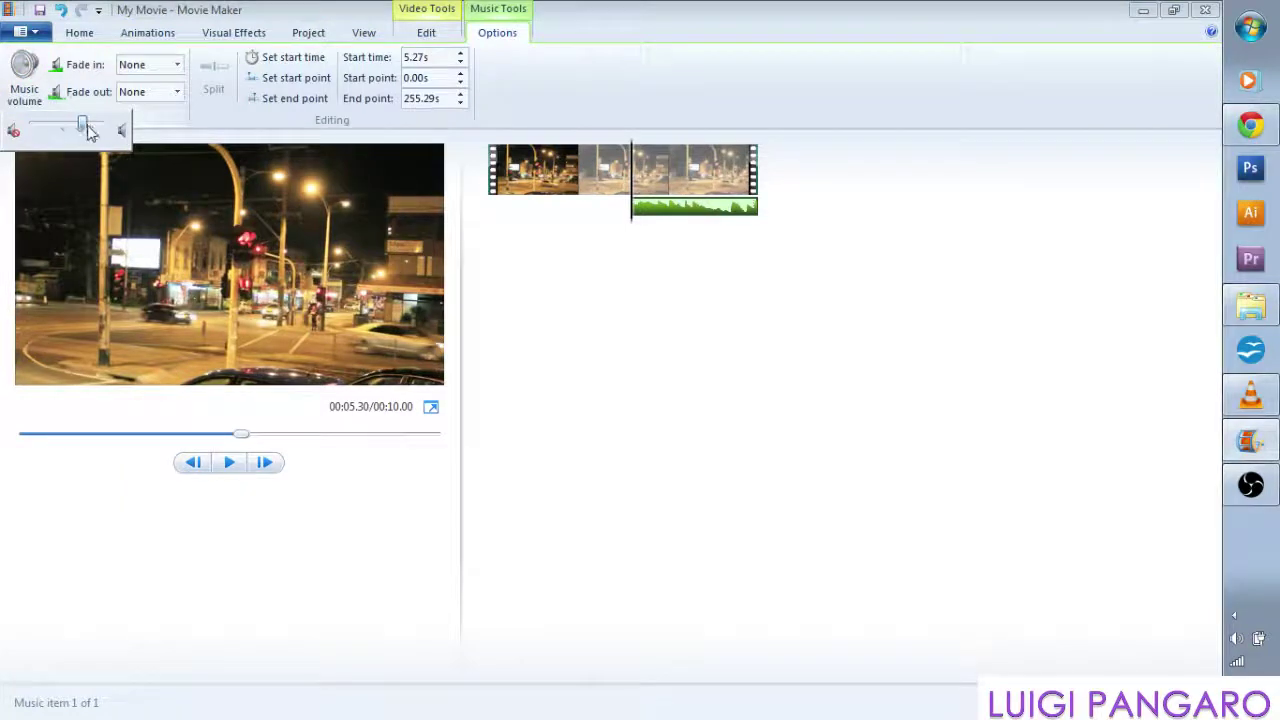
left_click_drag(79, 130, 45, 128)
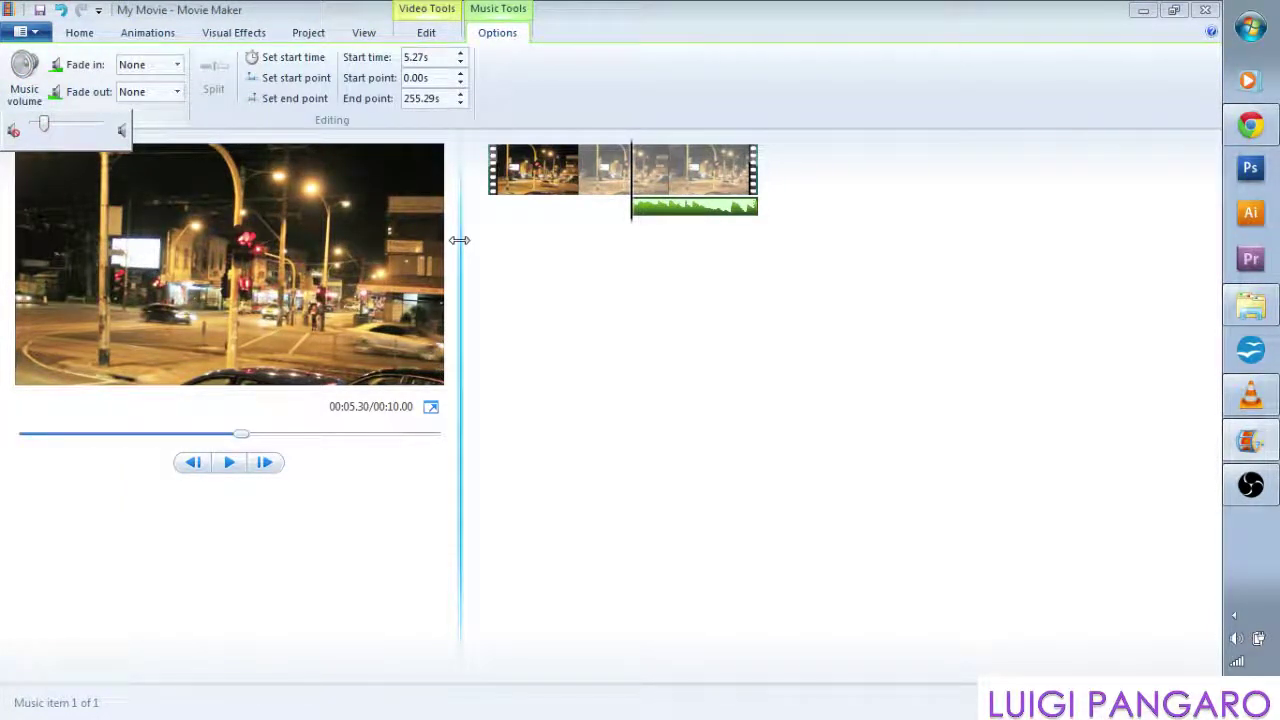
Raise the video clip's own volume moderately above the midpoint and play the movie from the start.
double_click(567, 175)
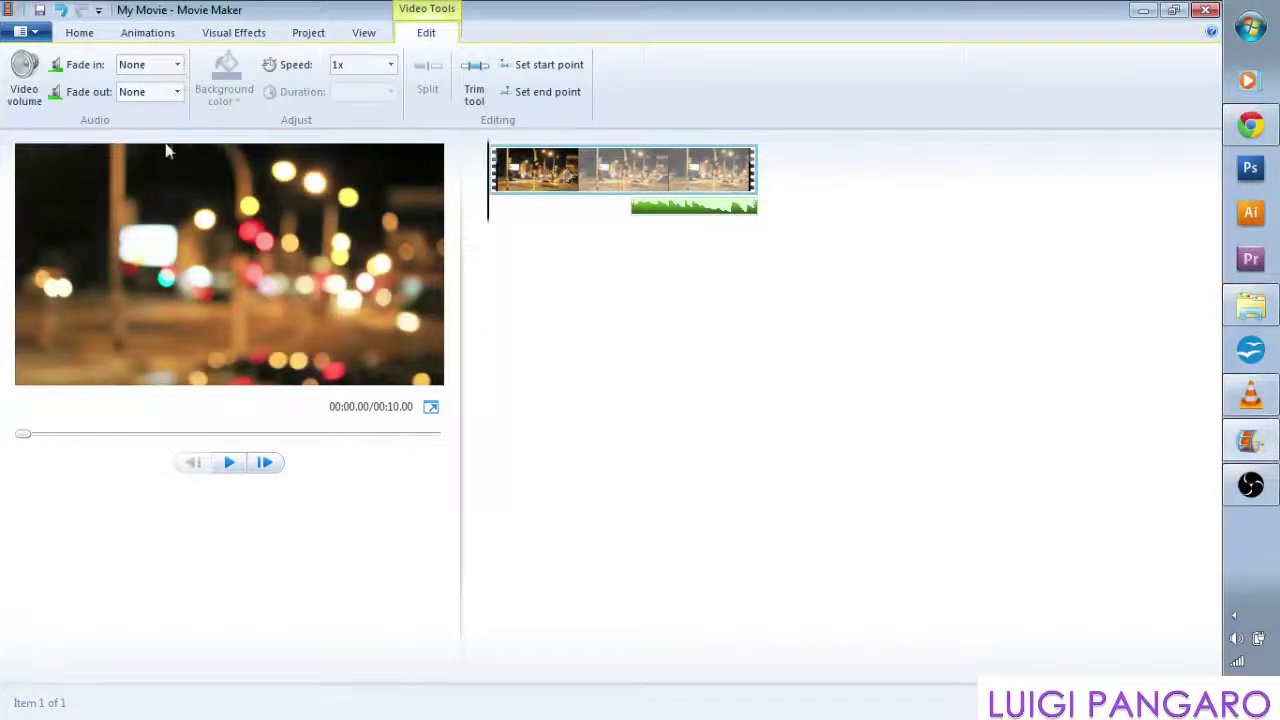
left_click(25, 88)
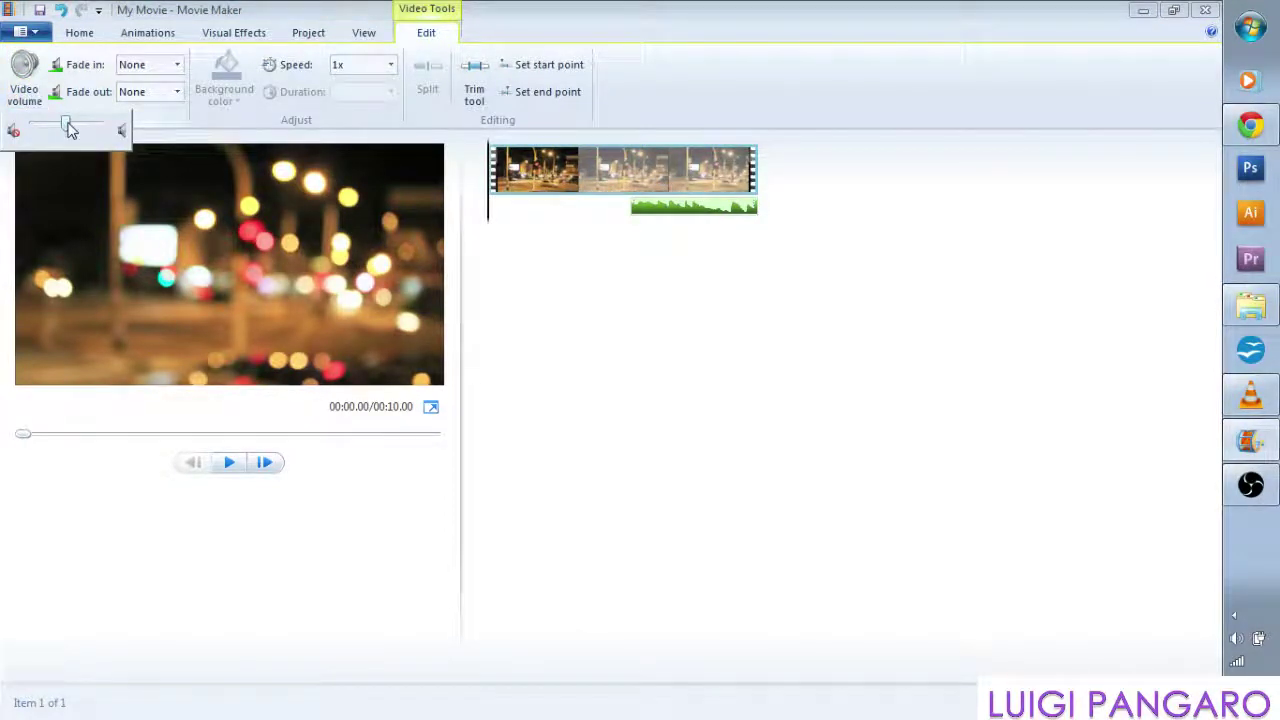
left_click_drag(70, 130, 89, 130)
mouse_move(91, 126)
left_mouse_down()
mouse_move(51, 127)
mouse_move(86, 126)
left_mouse_up()
left_click(510, 275)
left_click(228, 468)
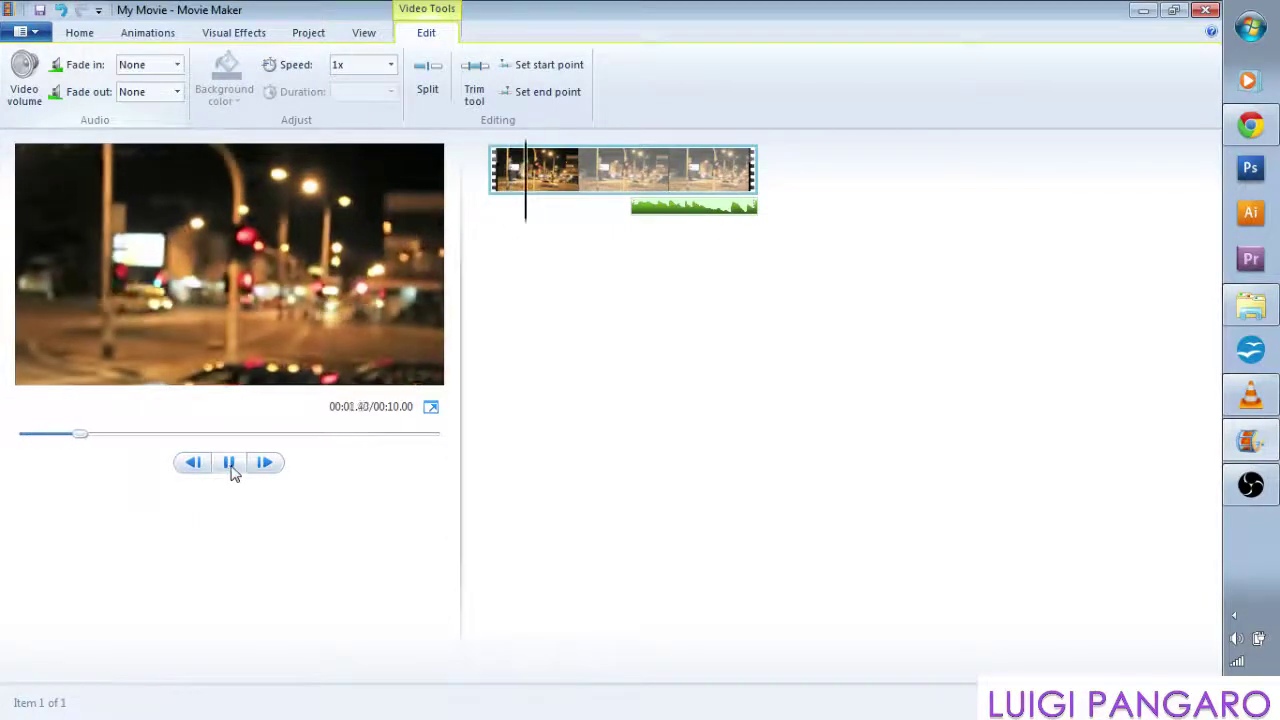